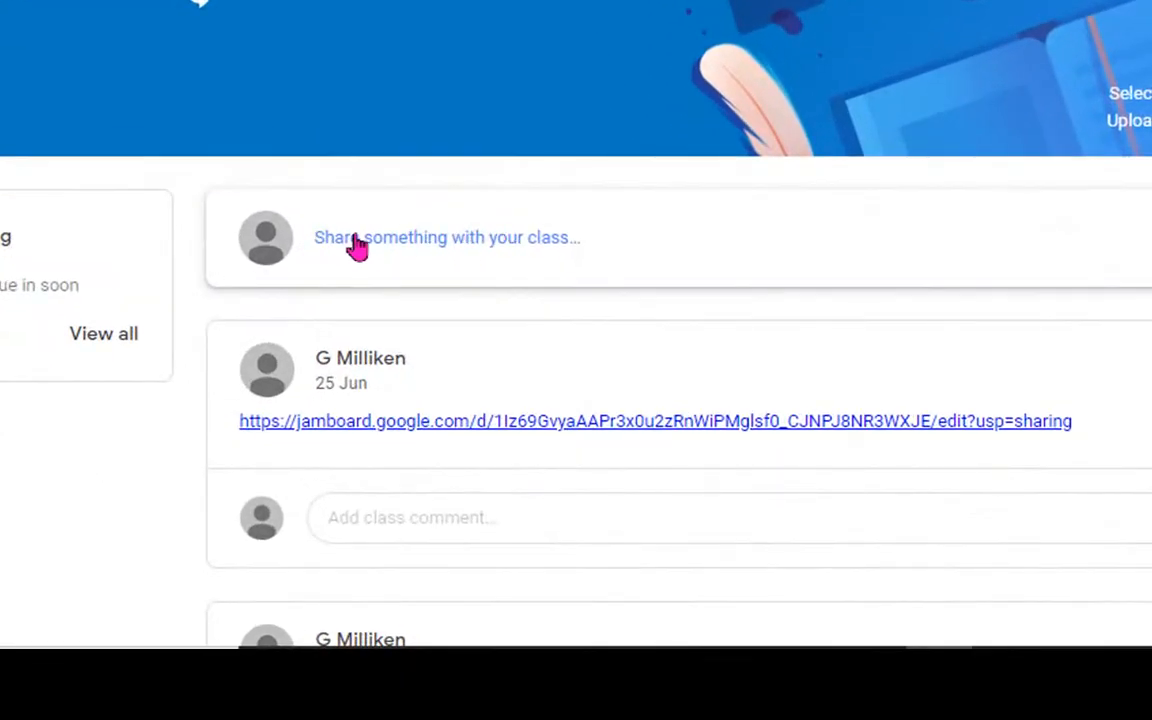
Start a new class announcement and review the available classes and students it can be shared with.
click(468, 240)
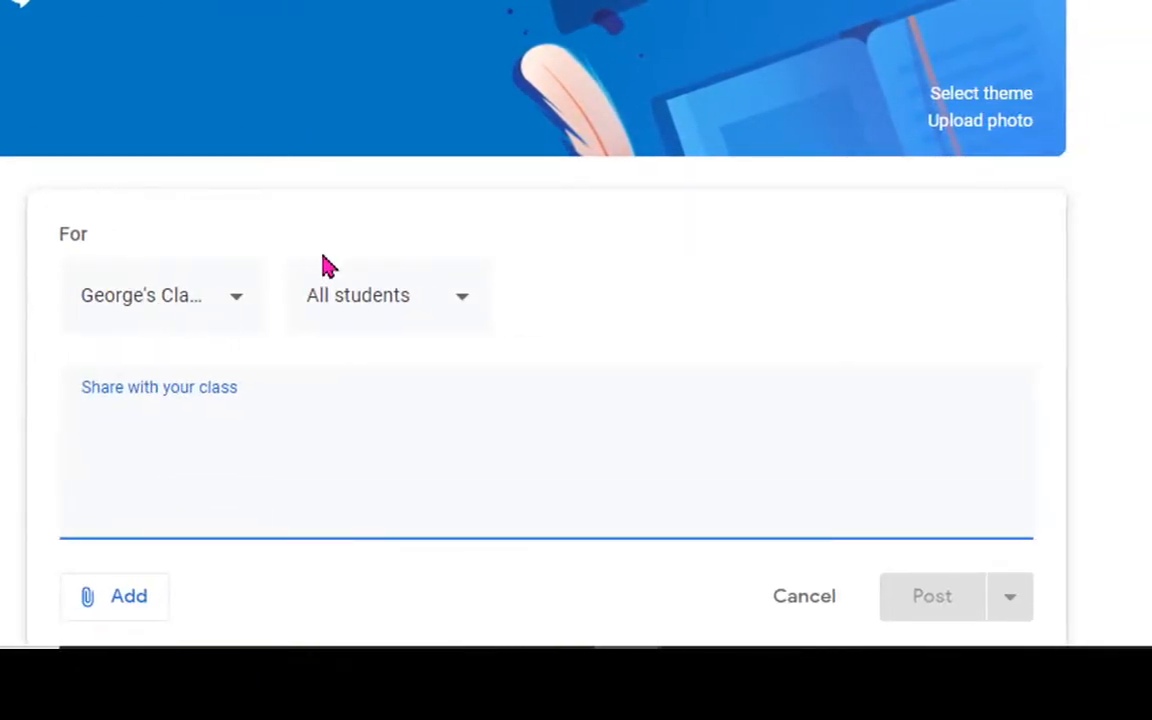
click(280, 299)
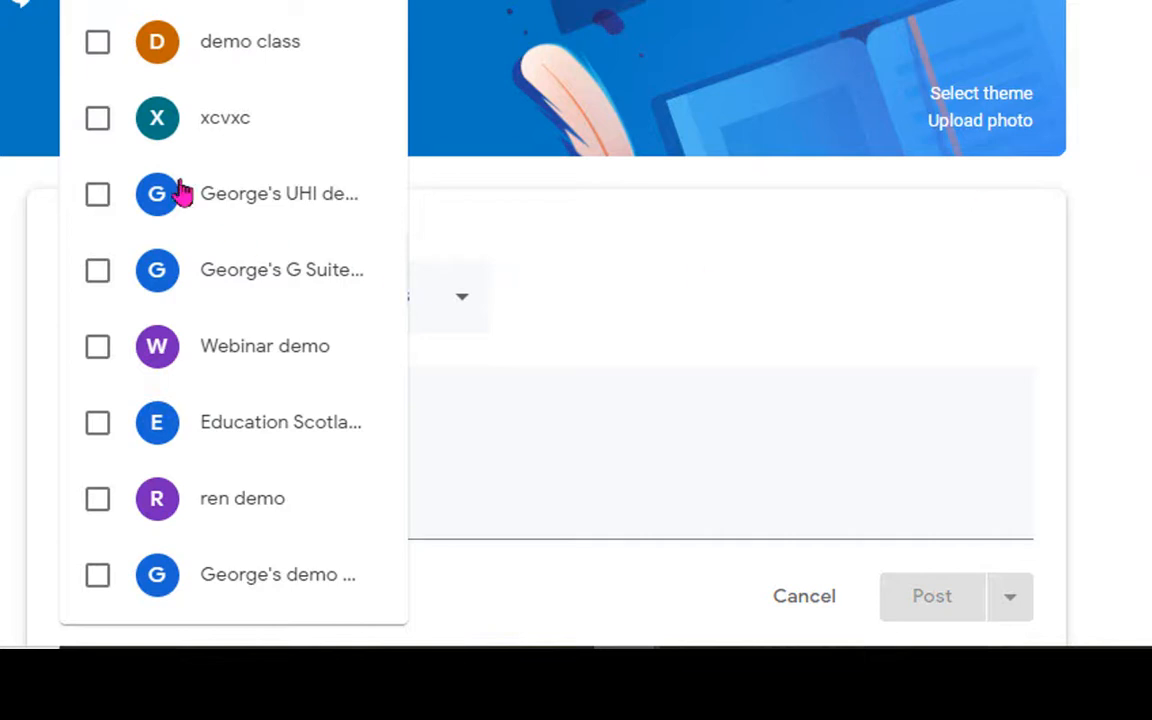
click(1137, 168)
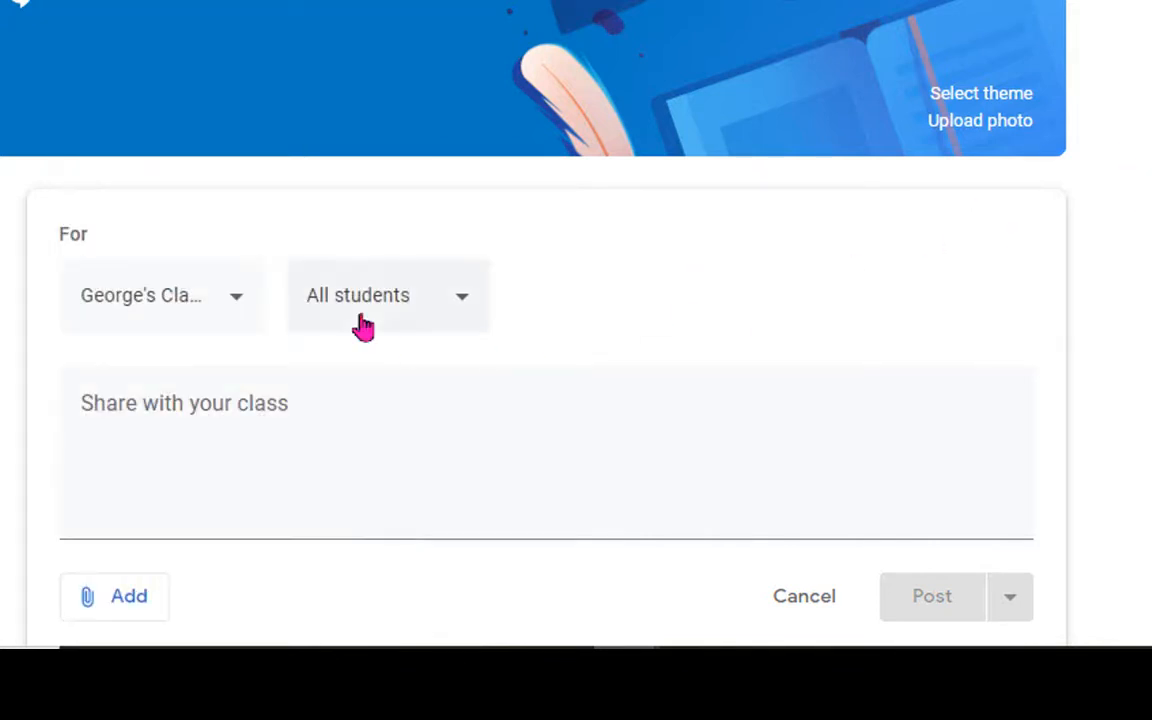
click(466, 303)
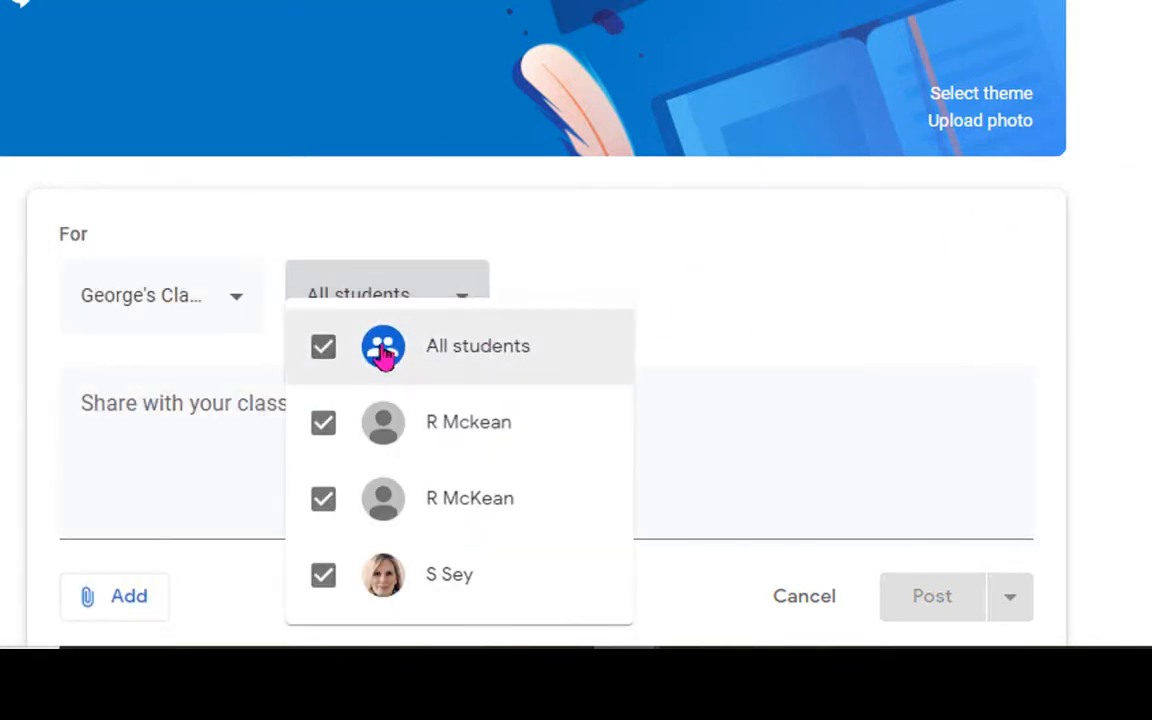
click(203, 427)
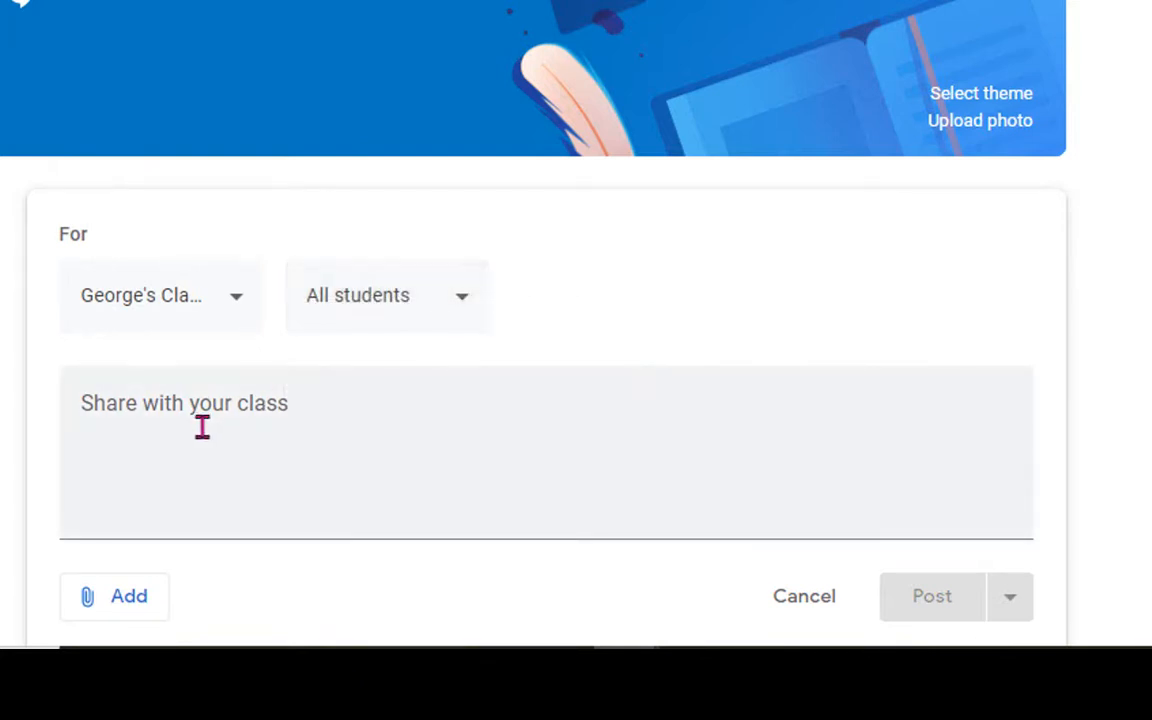
Write "How is everyone?" as the announcement text.
click(202, 427)
text(Ho)
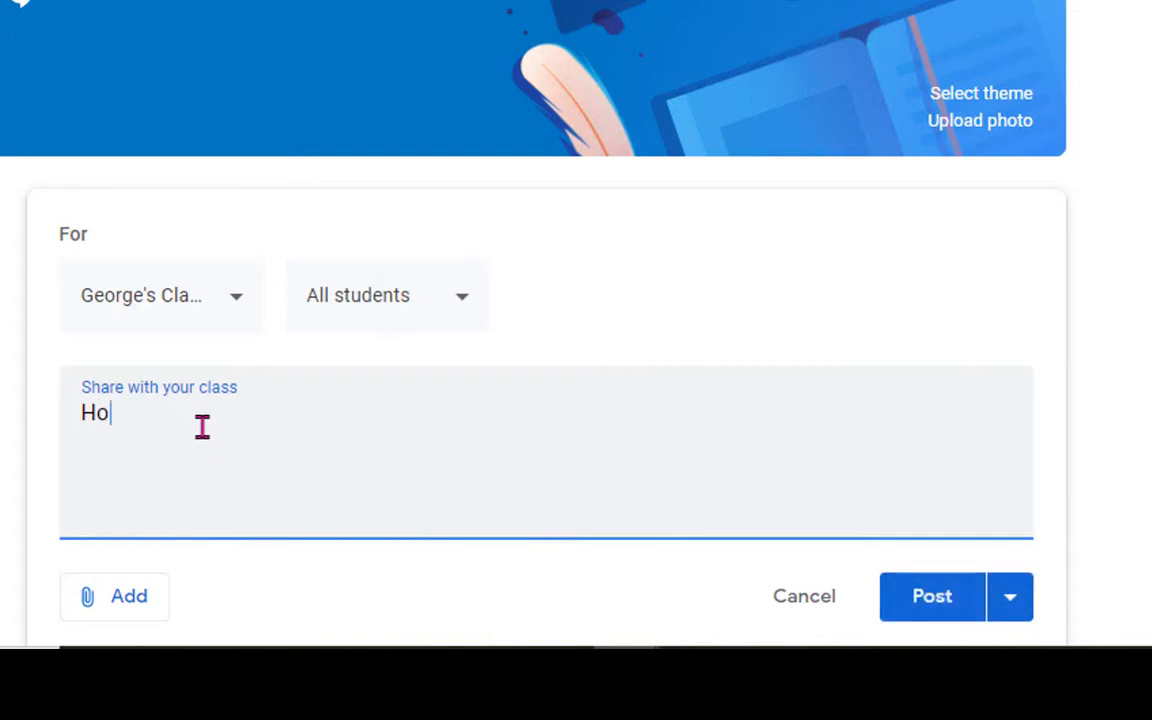
text(w'u)
text(is everyone)
text(?)
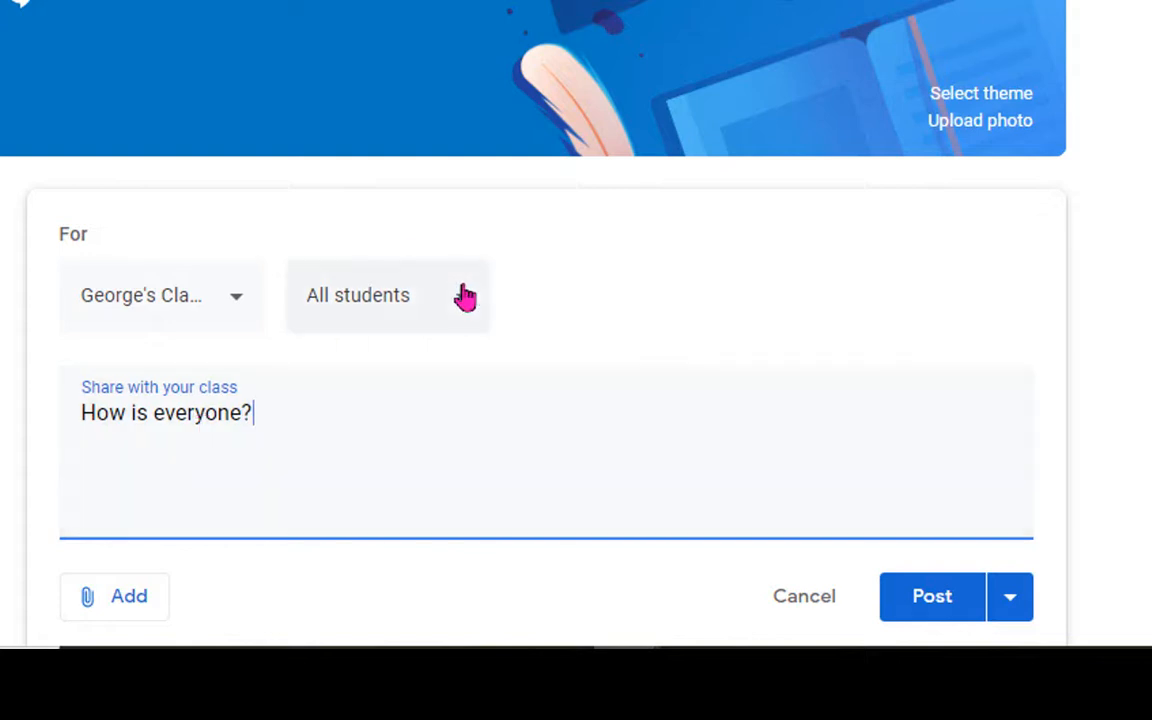
Schedule the announcement for 6 Jul 2020 at 16:57.
click(1018, 600)
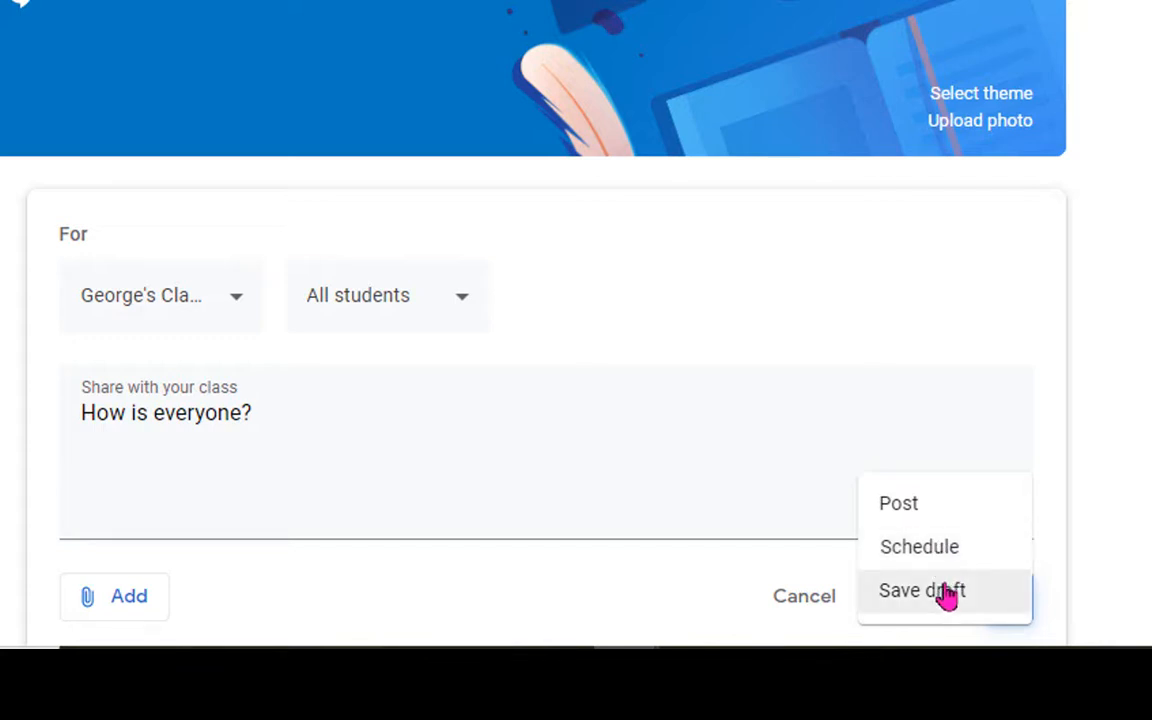
click(928, 558)
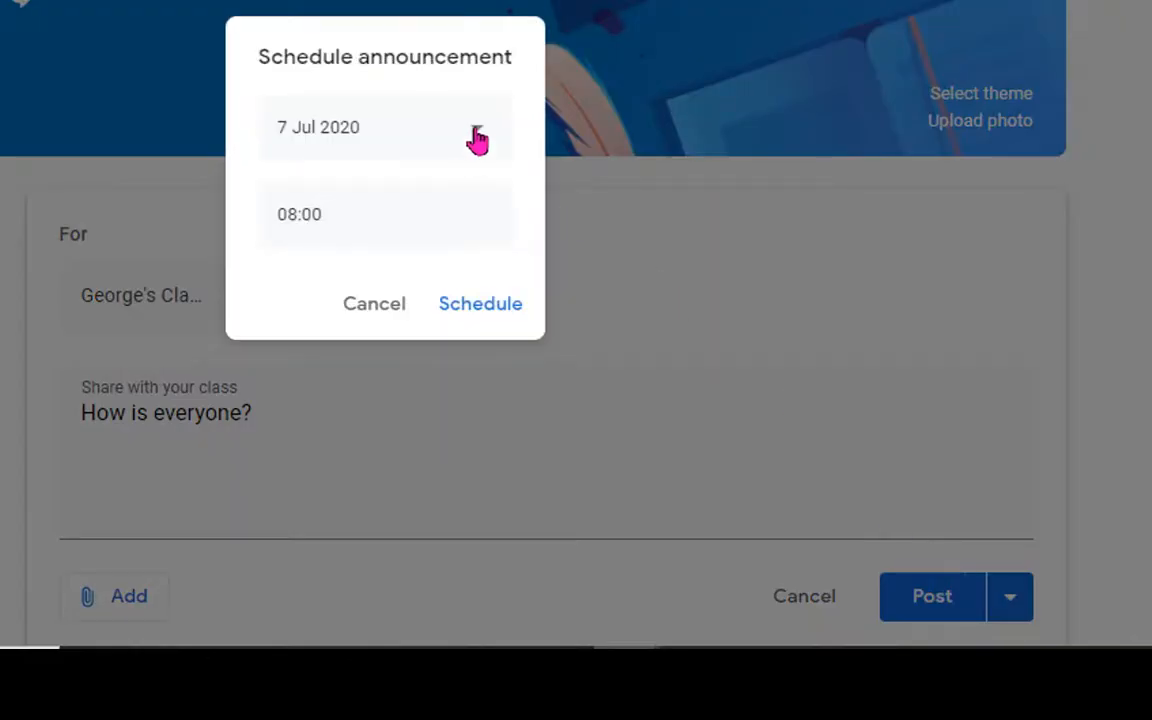
click(373, 218)
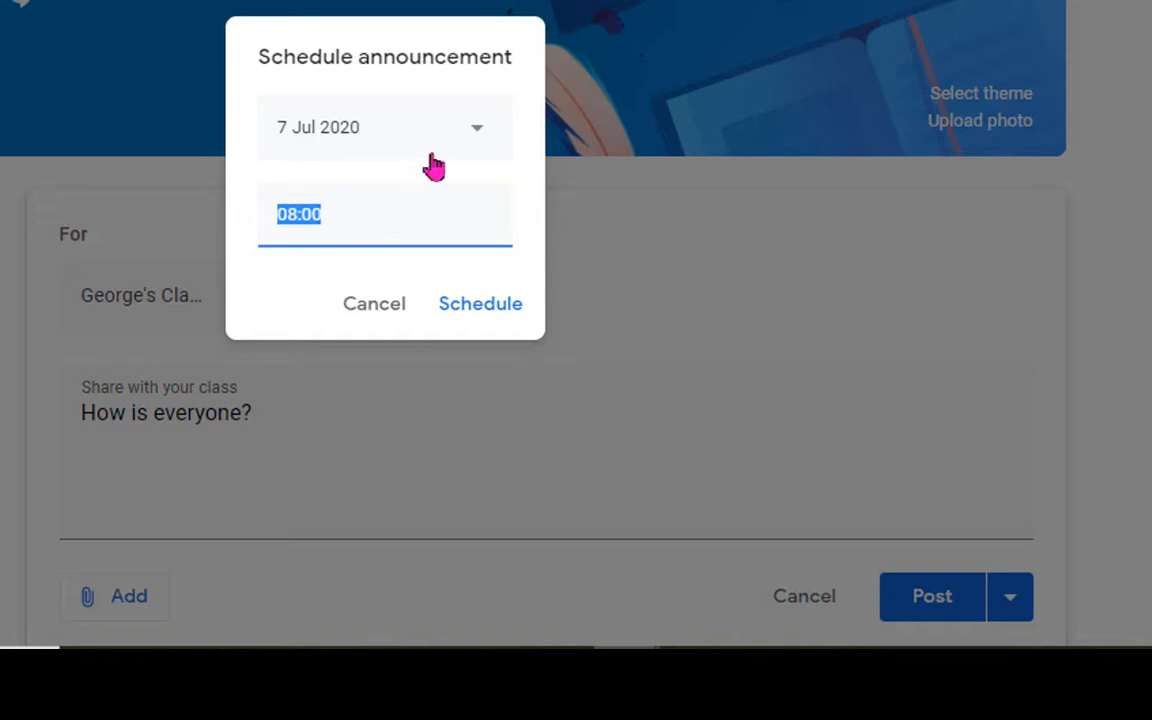
click(480, 133)
click(292, 301)
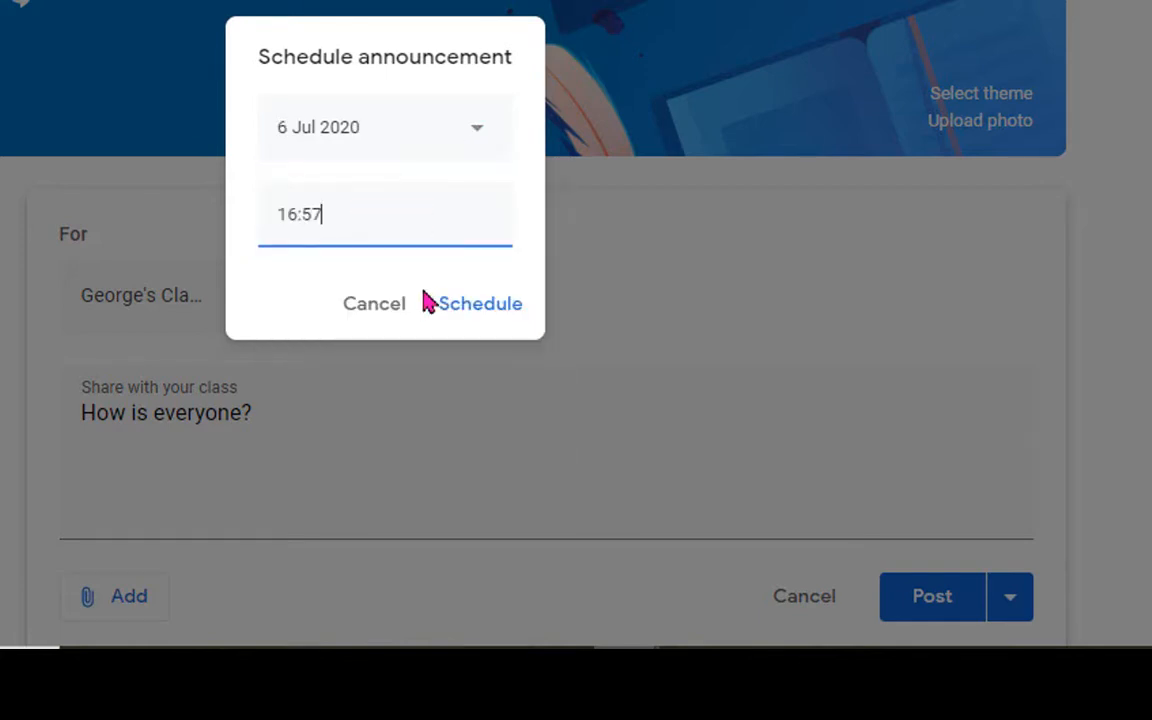
click(468, 305)
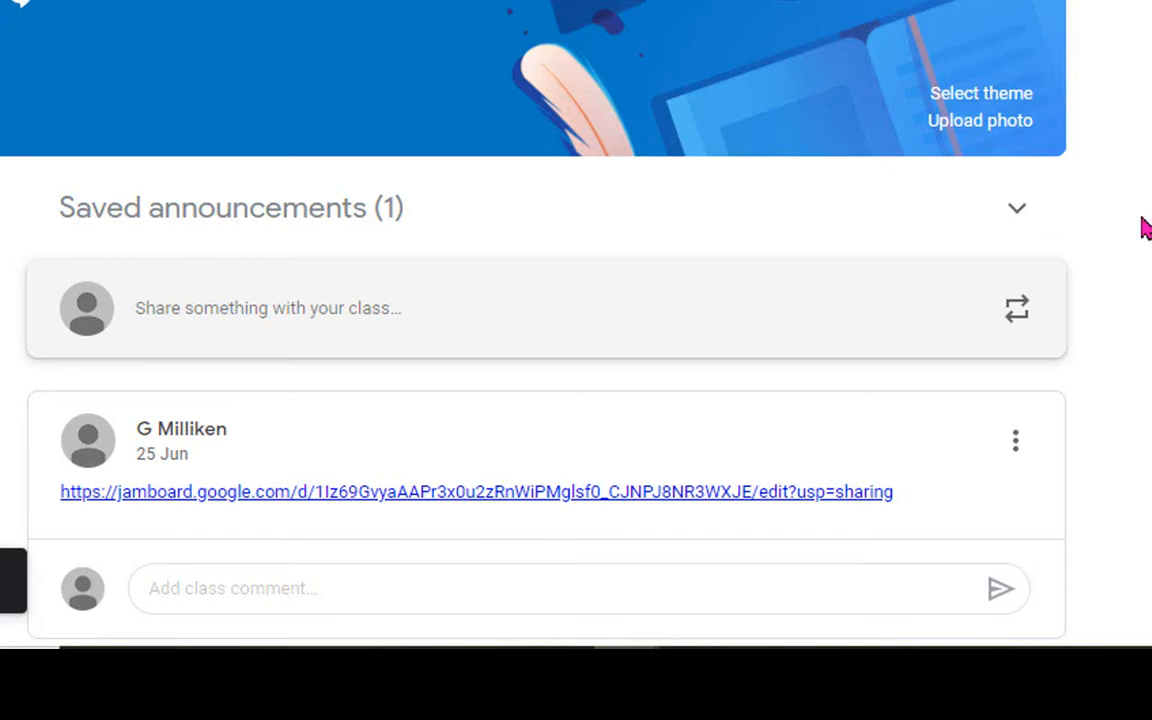
Write a second announcement reading "hi, take a look at this:", review the attachment types, and post it to all students.
click(298, 322)
scroll(432, 465, down, 3)
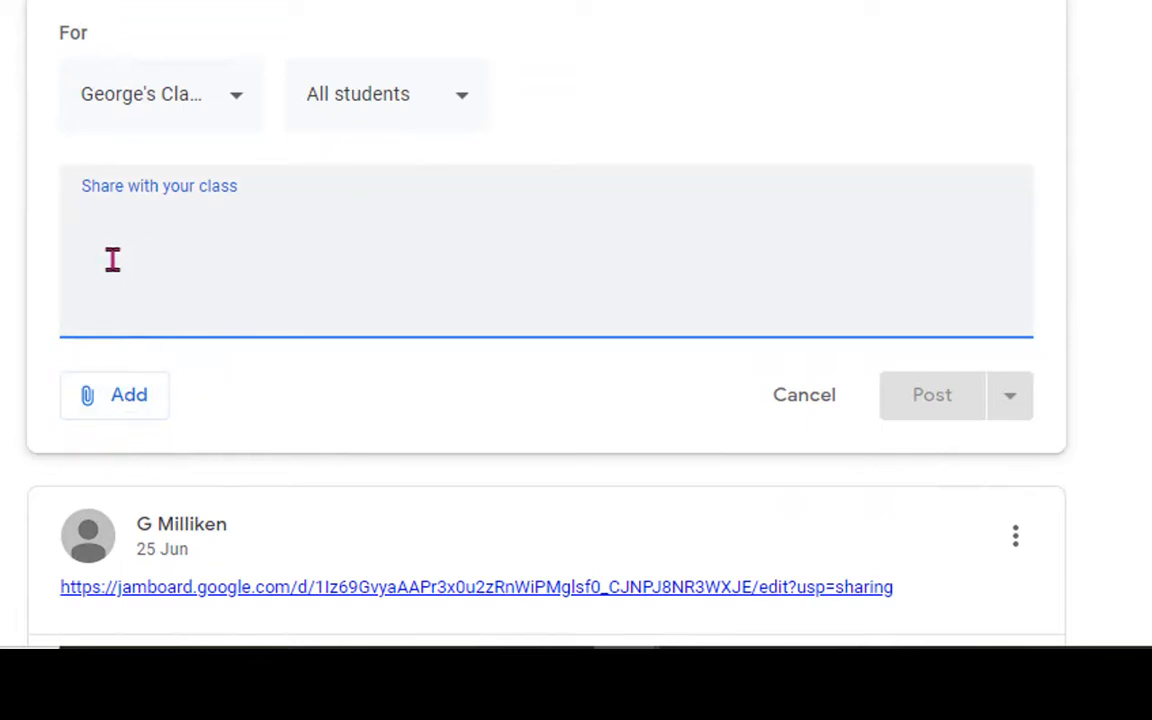
text(hi, take a )
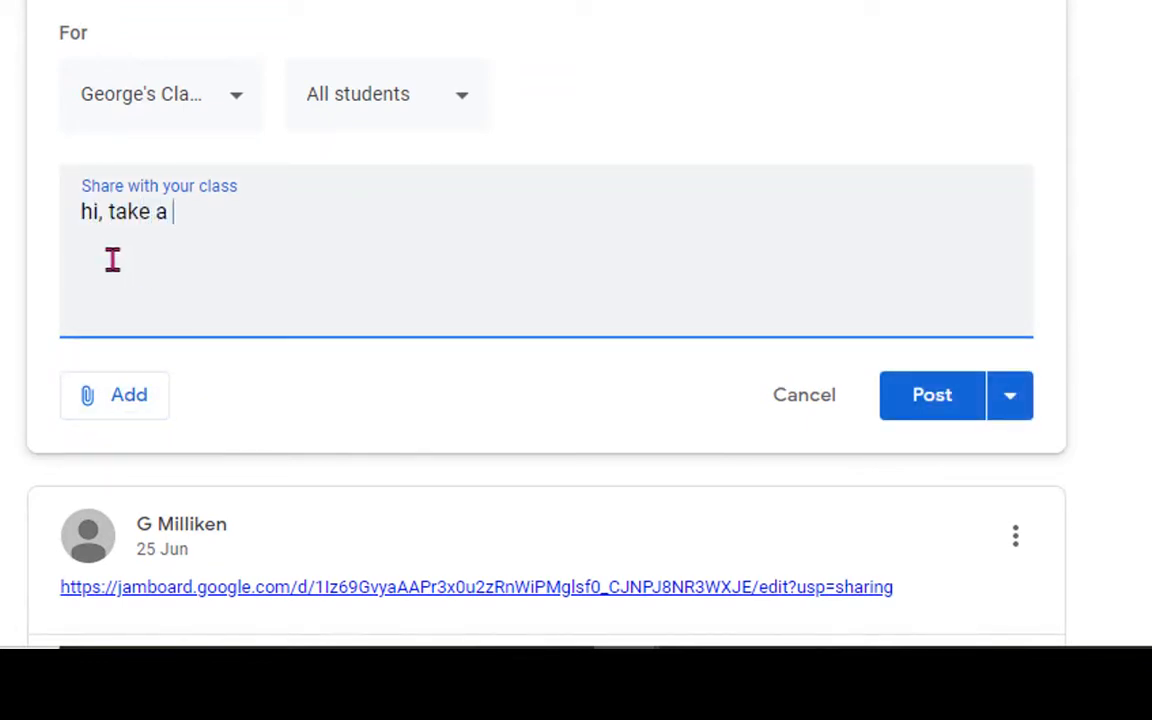
text(look at this:)
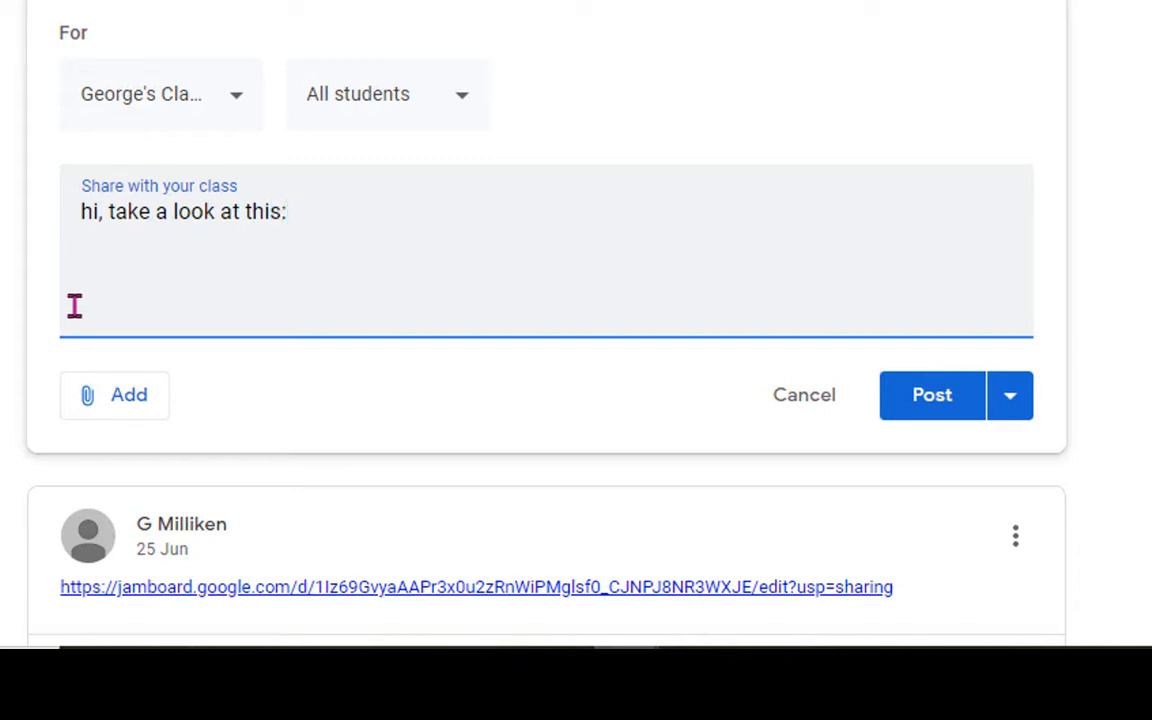
click(141, 400)
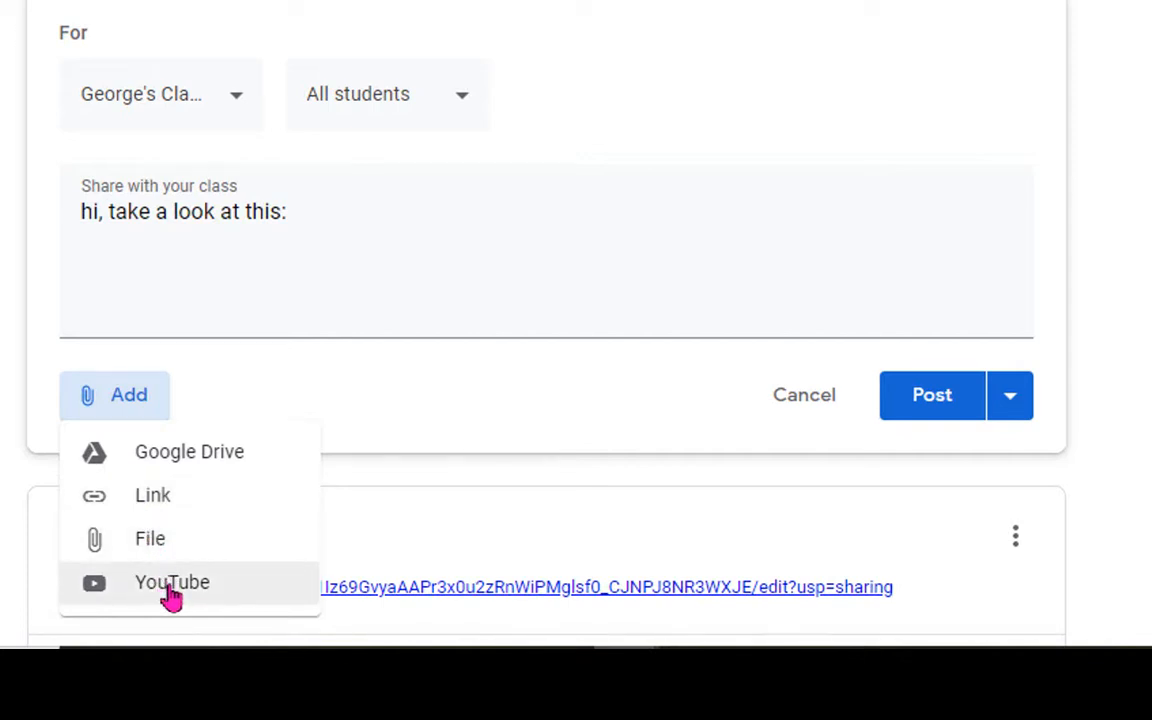
click(956, 407)
click(951, 410)
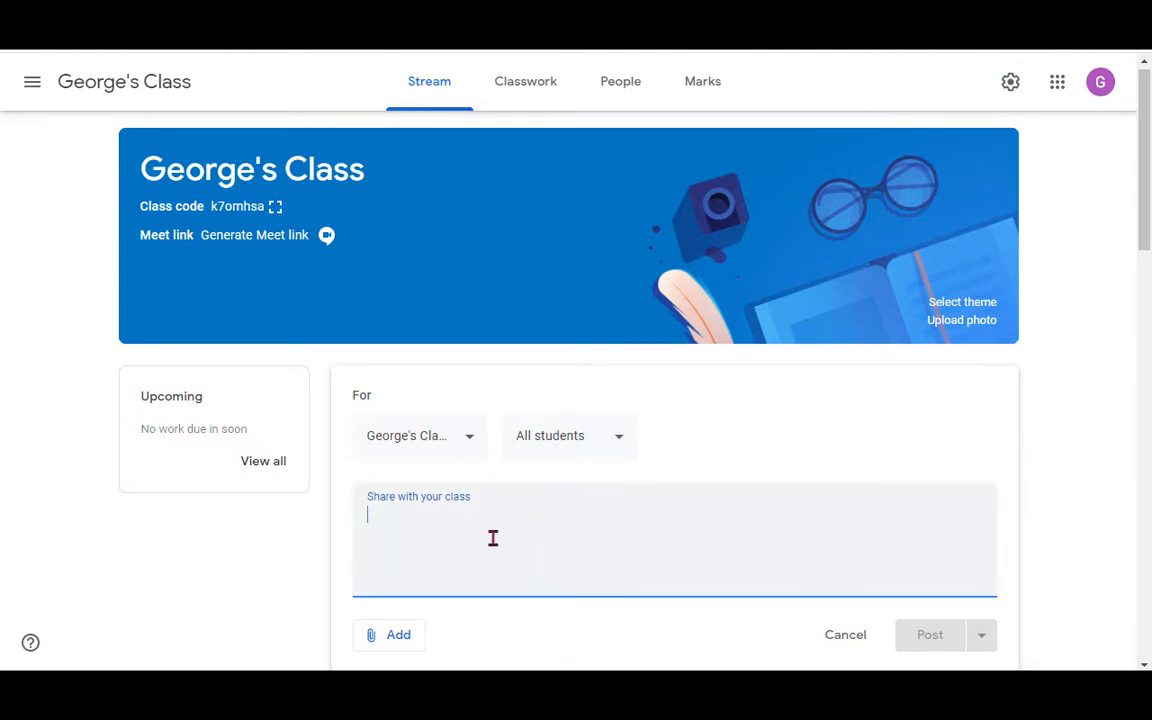
Write "watch the video and discuss the ways polar bears hunt." as the text of a new announcement.
text(wa)
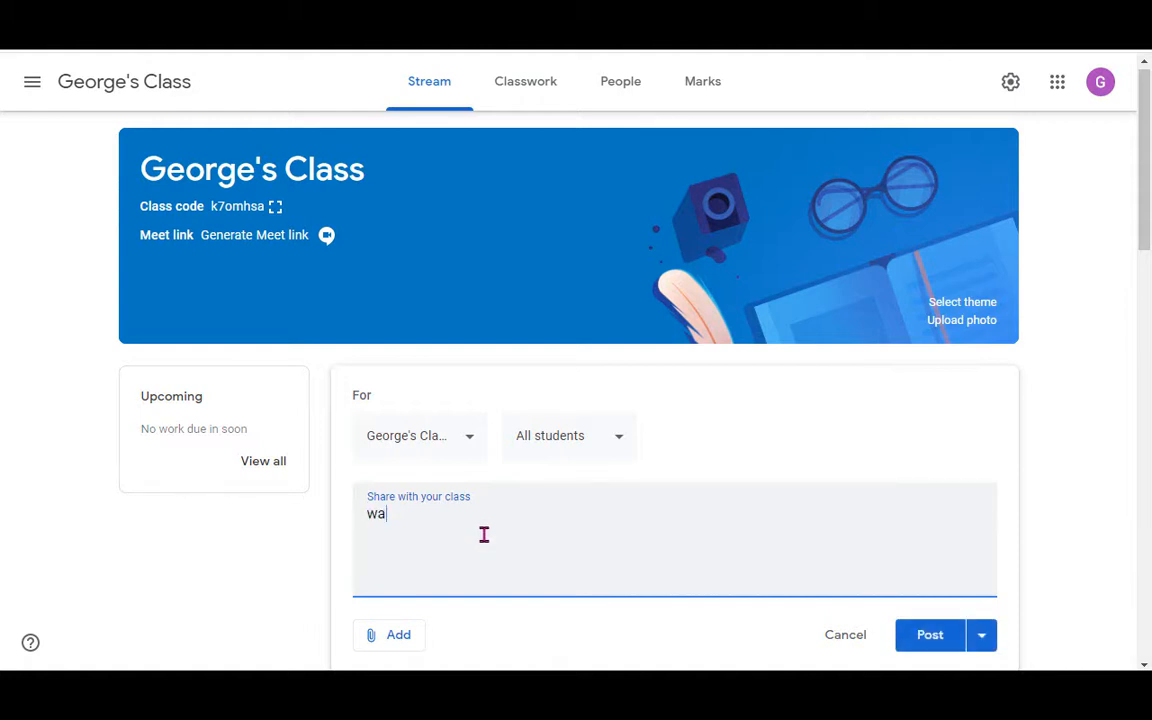
text(tch the video and )
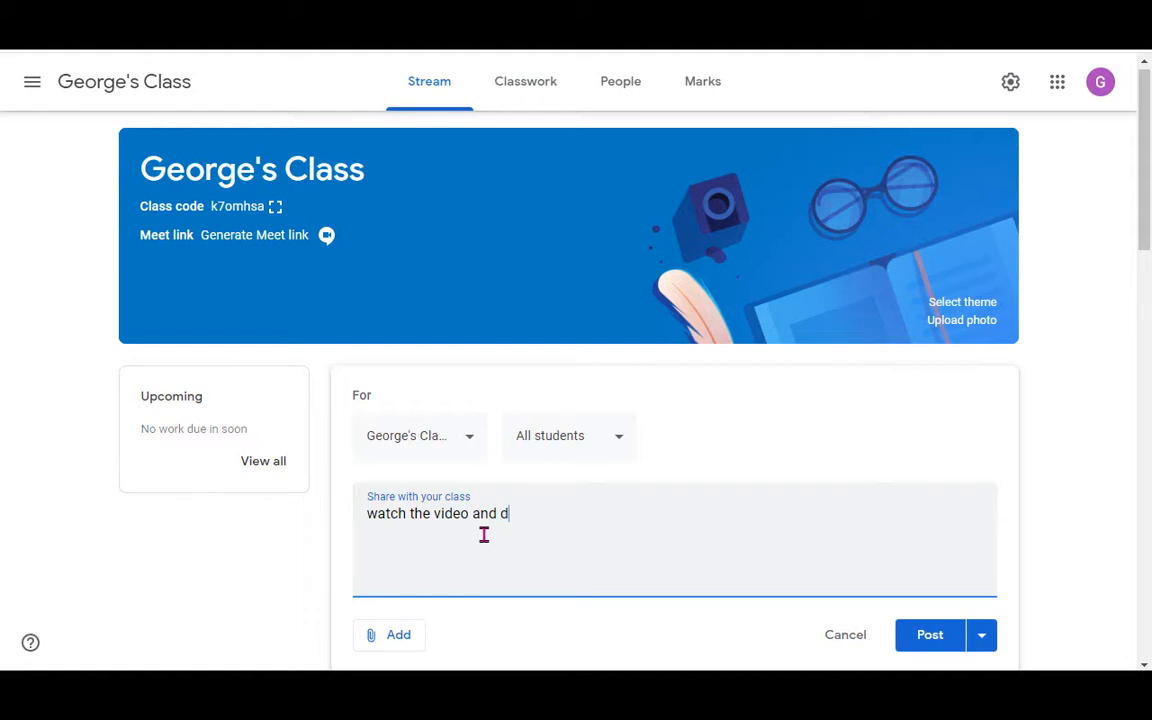
text(discuss the ways polar bea)
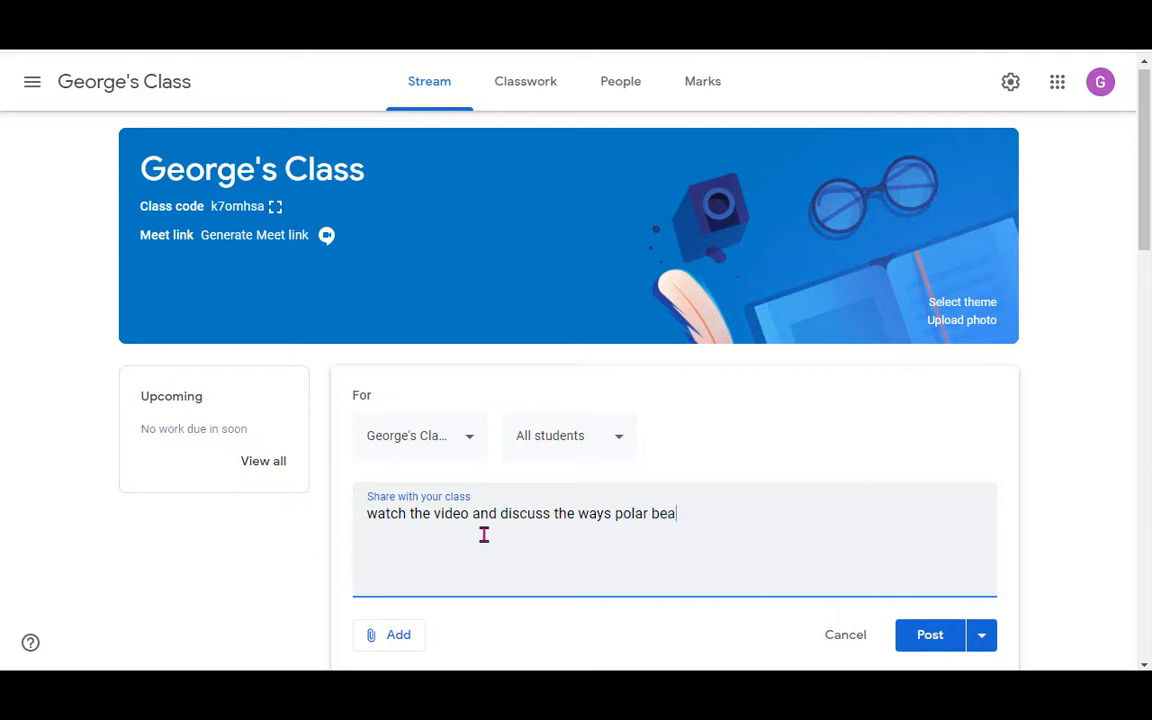
text(rs hubt)
text(nt)
text(.)
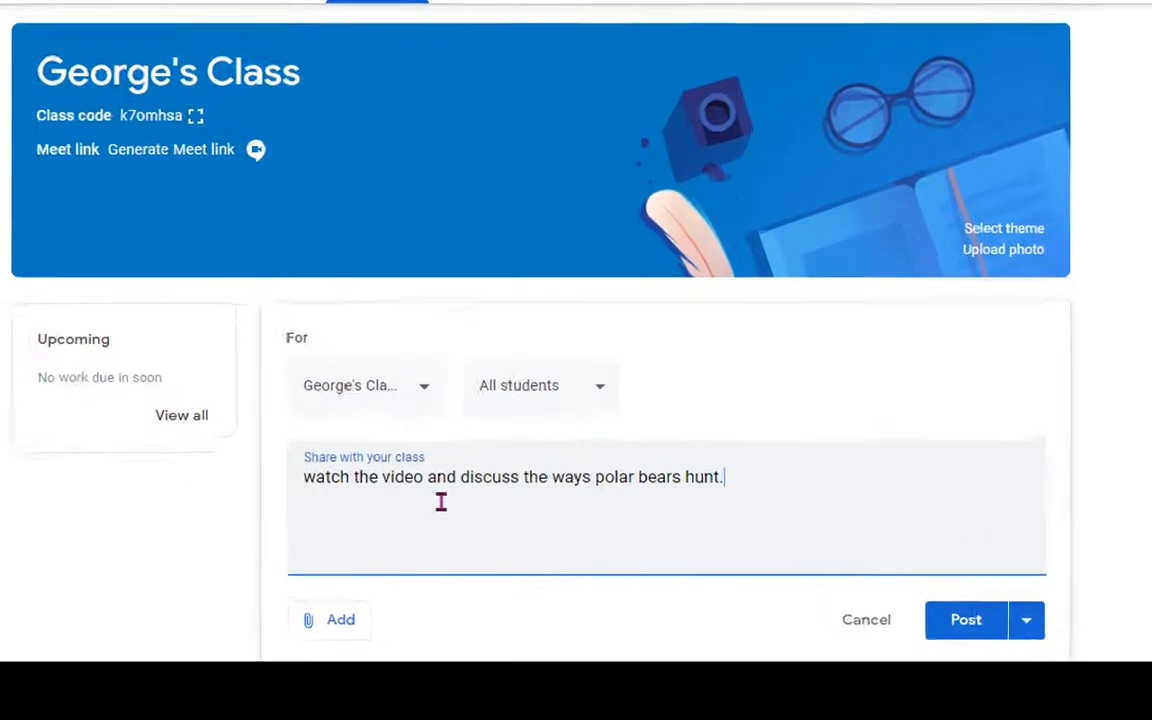
click(382, 634)
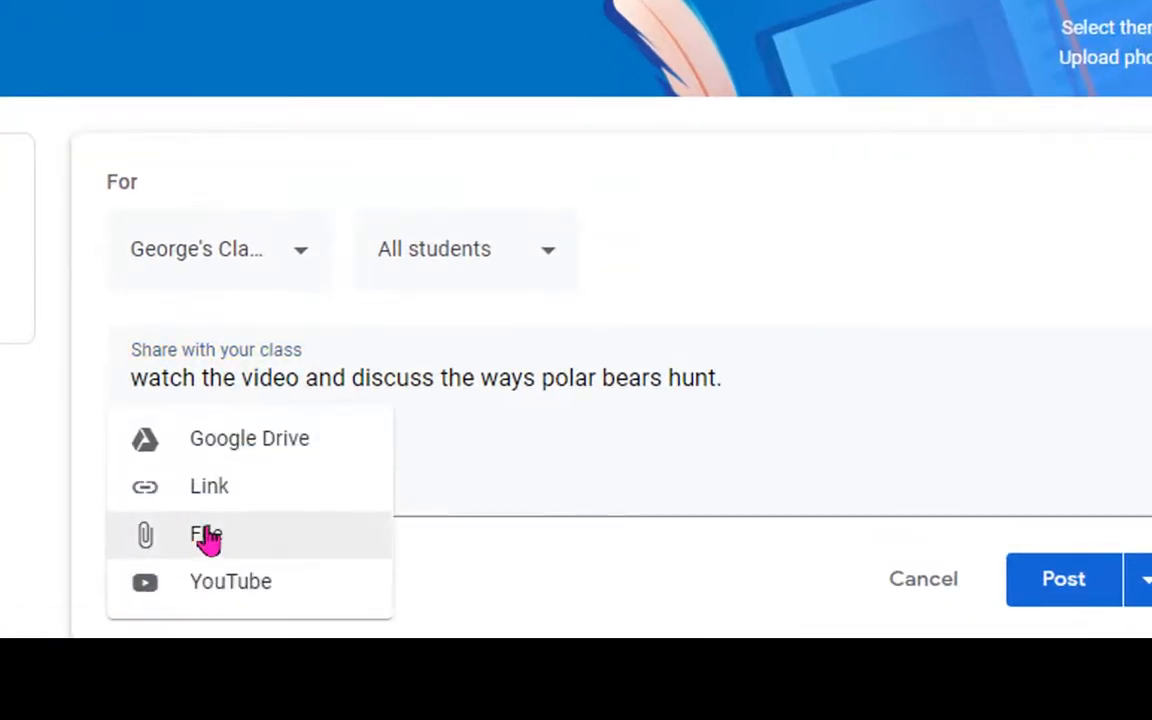
click(226, 586)
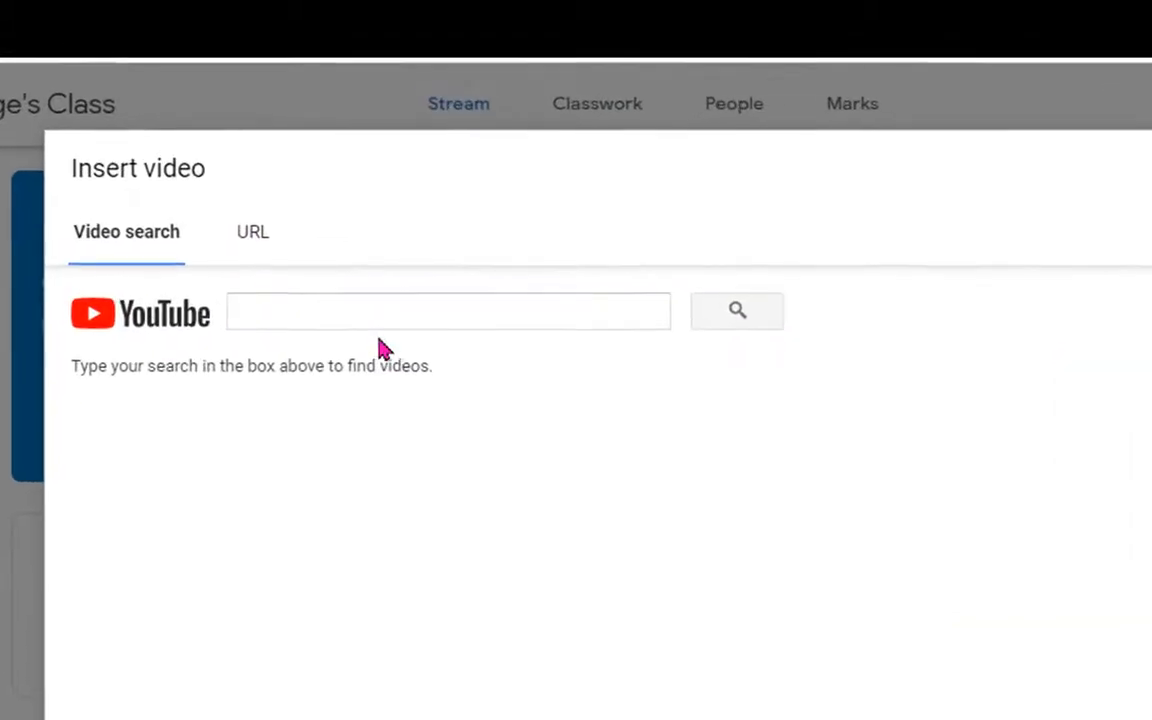
click(250, 253)
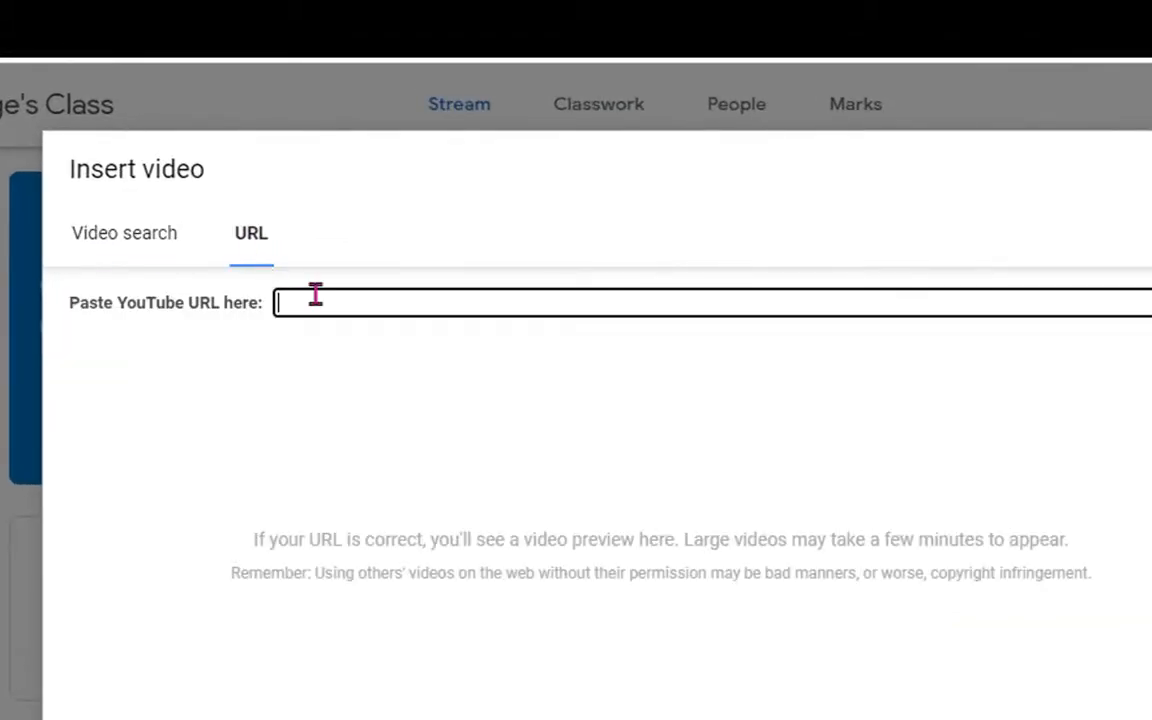
text(https://www.youtube.com/watch?v=zNO0kxTClYo)
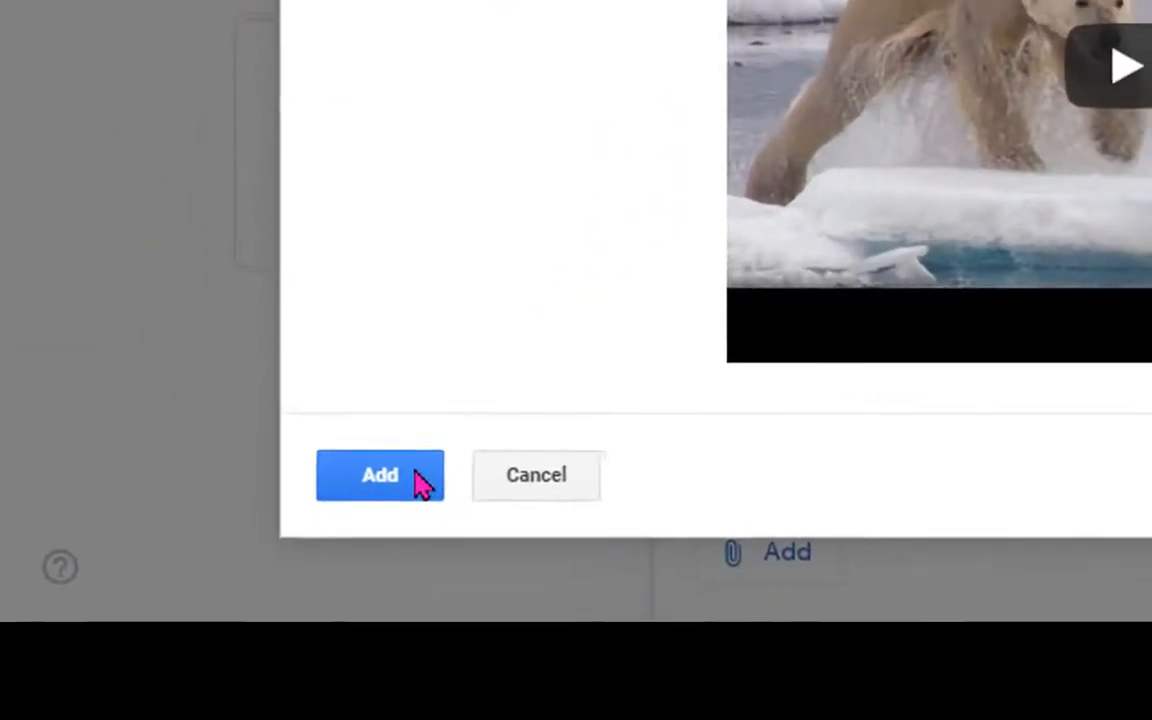
click(211, 598)
Post the polar bear announcement to the class and open its class comment field.
scroll(1040, 505, down, 2)
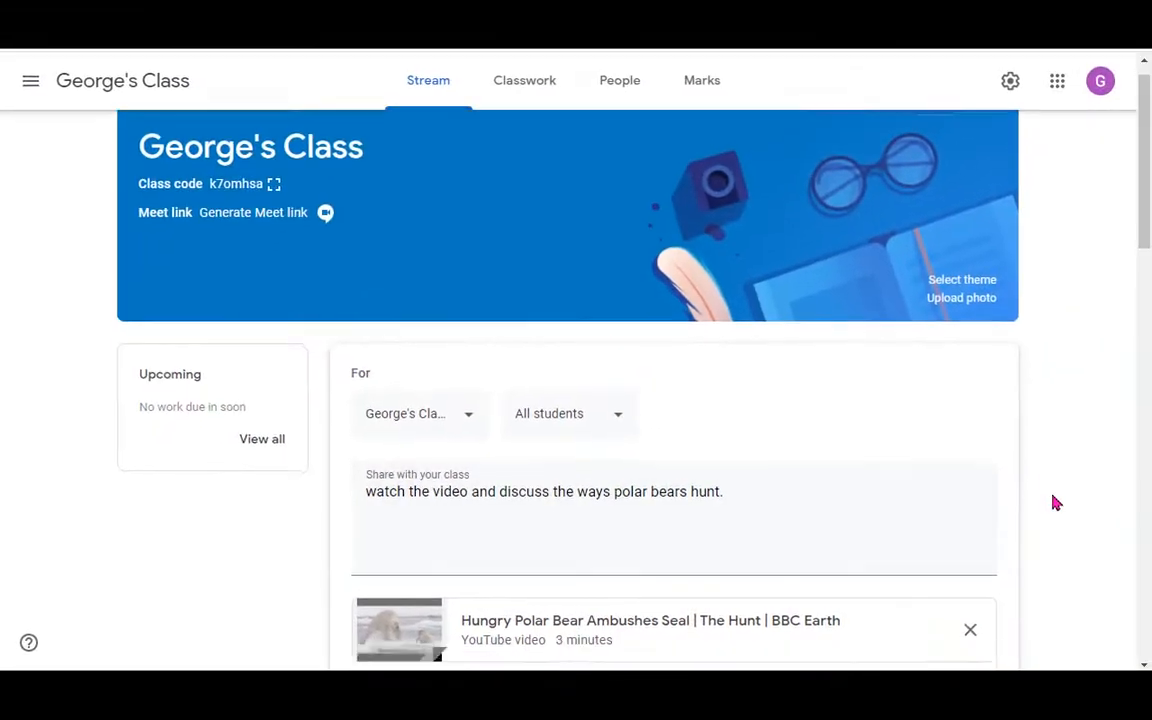
click(905, 528)
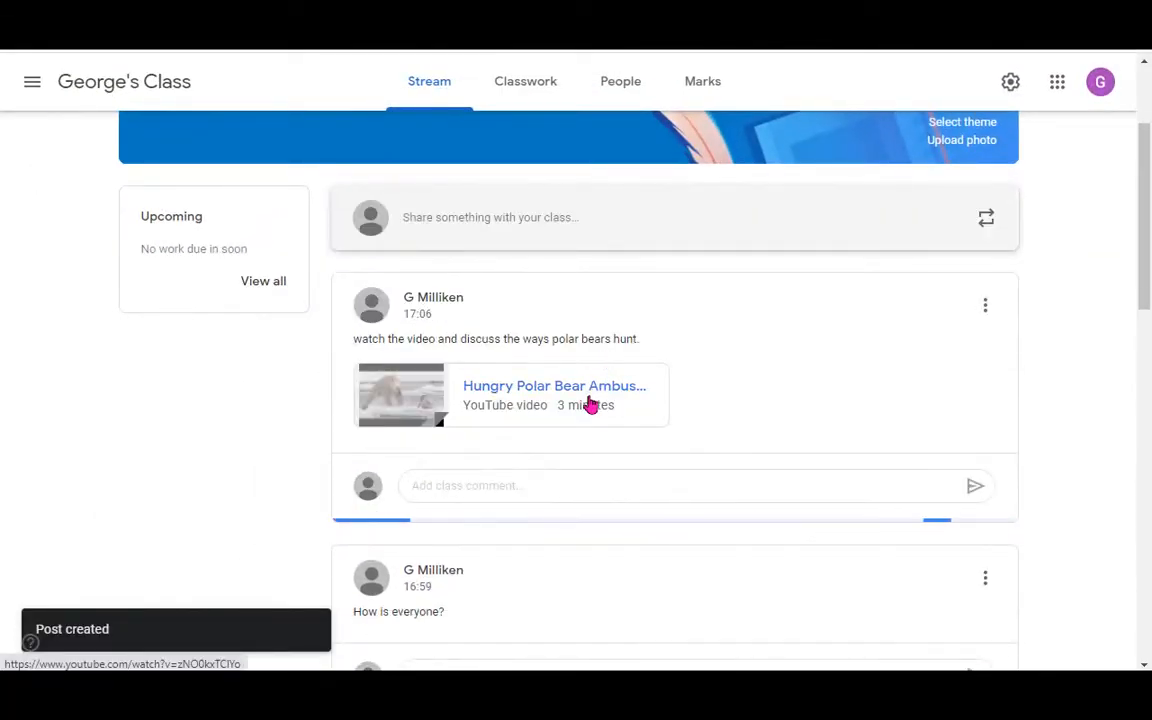
click(542, 489)
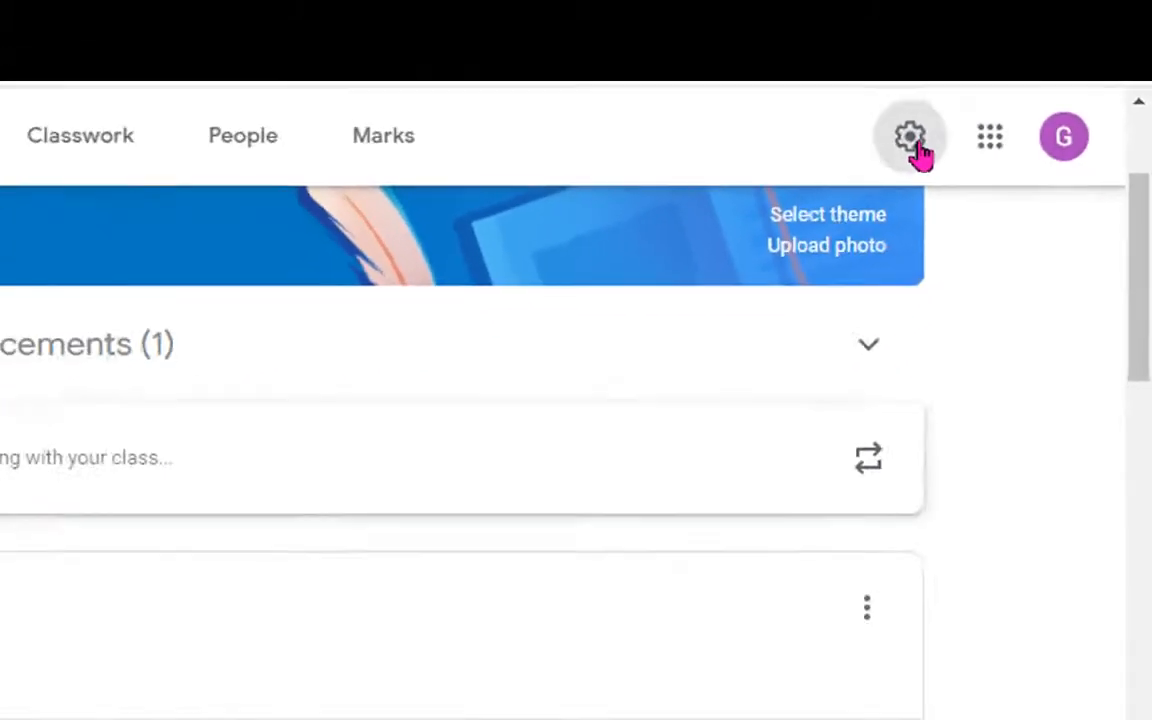
Open the class settings and review the Stream options for who can post and comment.
click(785, 218)
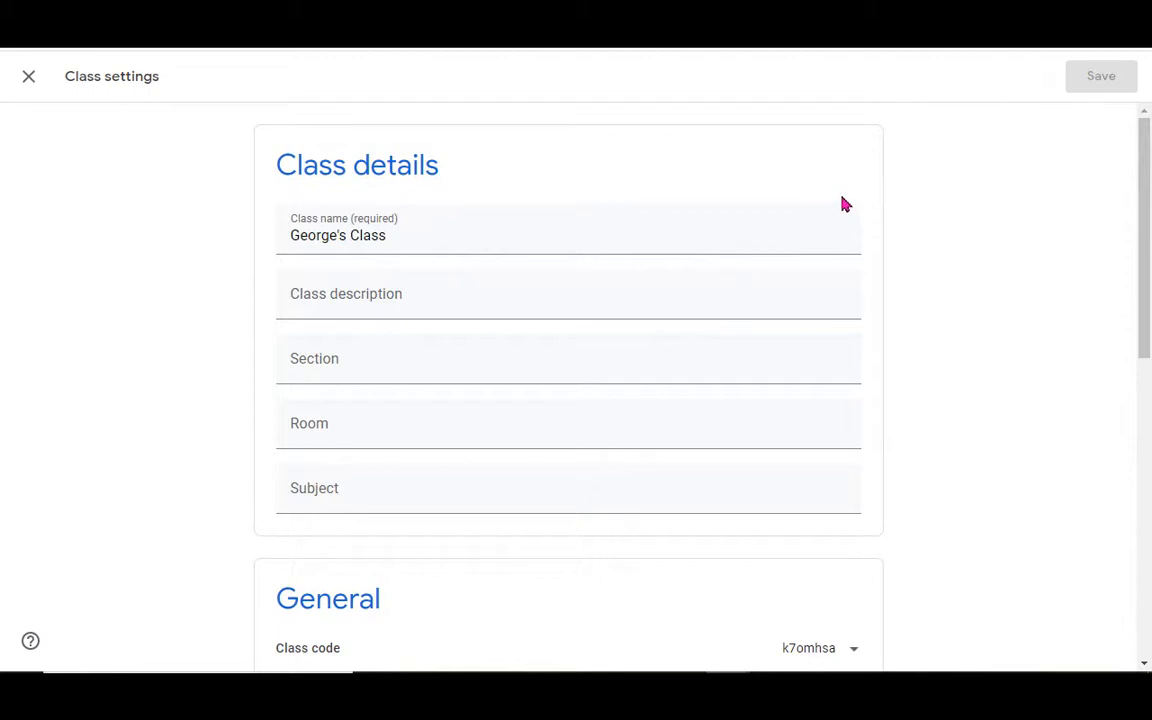
scroll(931, 312, down, 4)
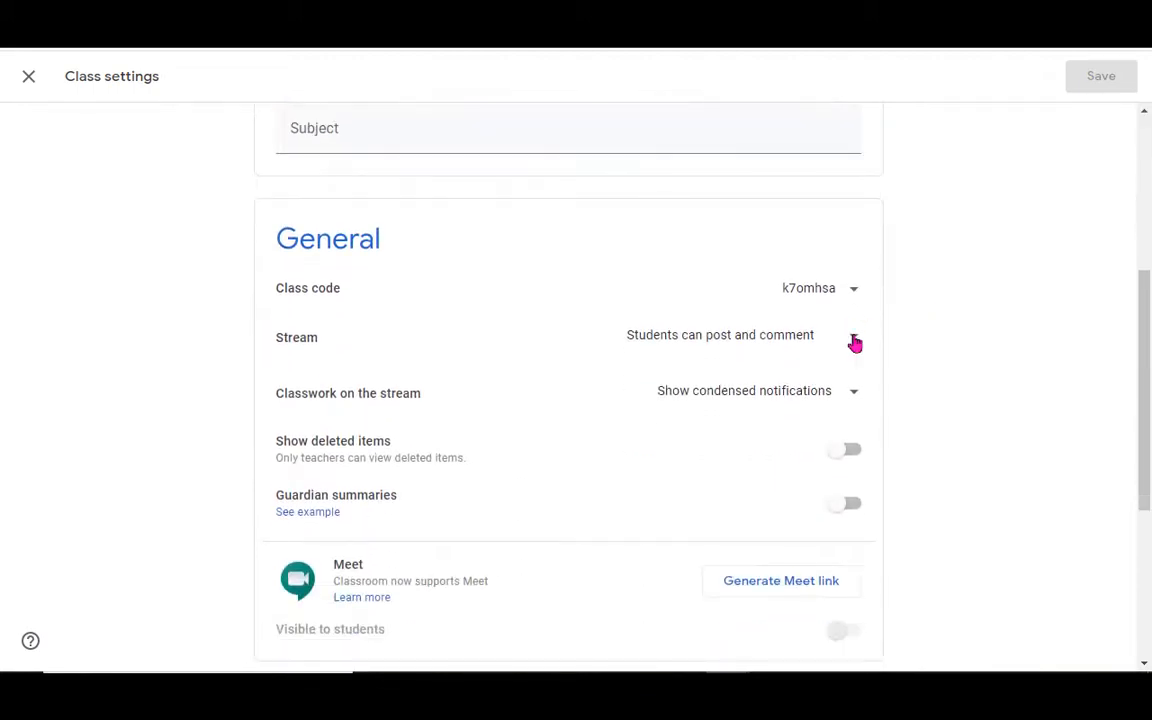
click(853, 341)
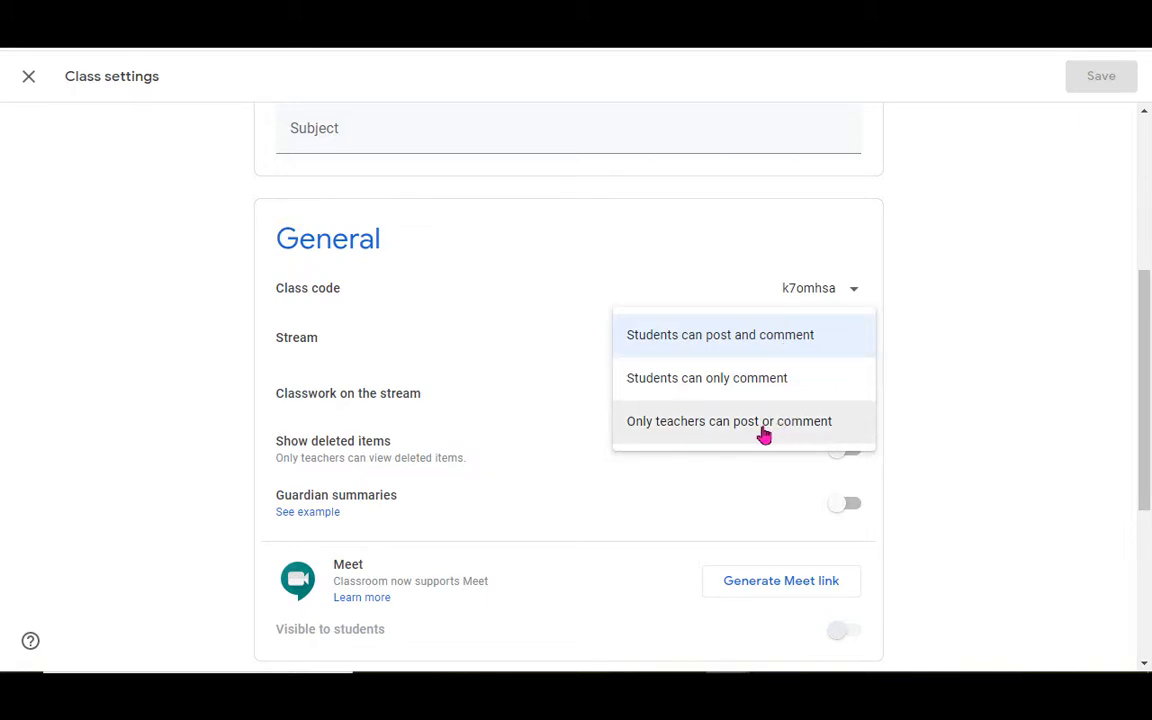
click(930, 326)
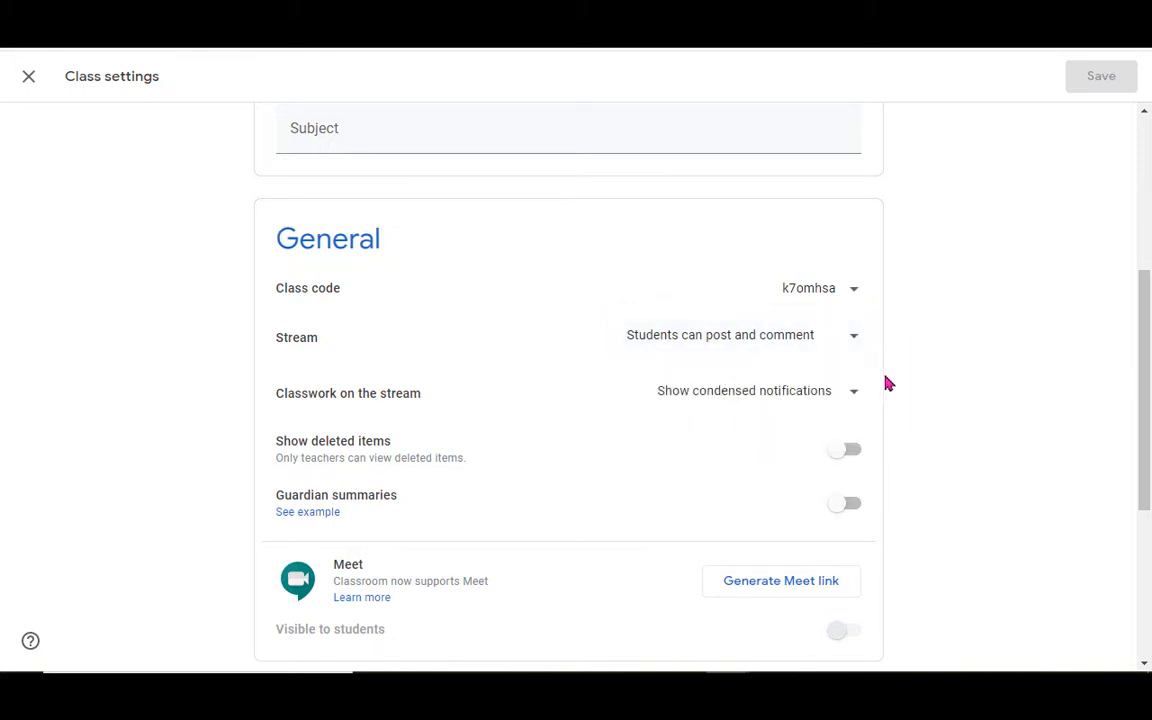
Review the display options for classwork on the stream and the remaining general settings, and close the class settings.
click(847, 399)
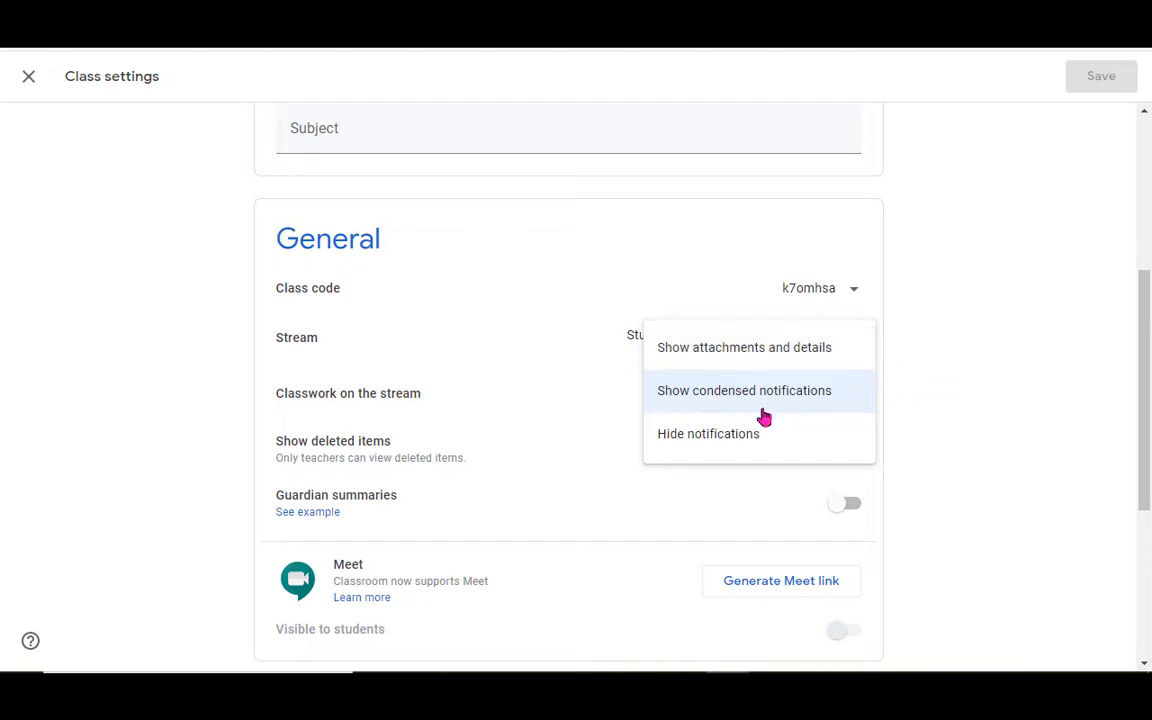
click(995, 386)
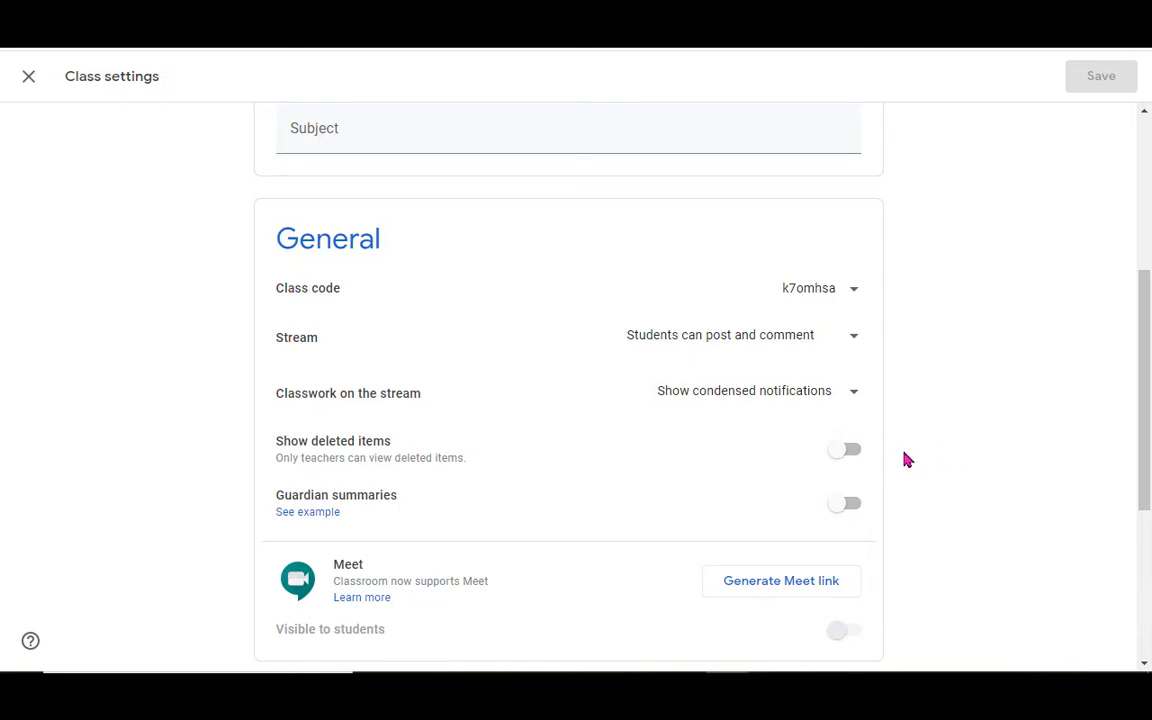
scroll(906, 459, down, 5)
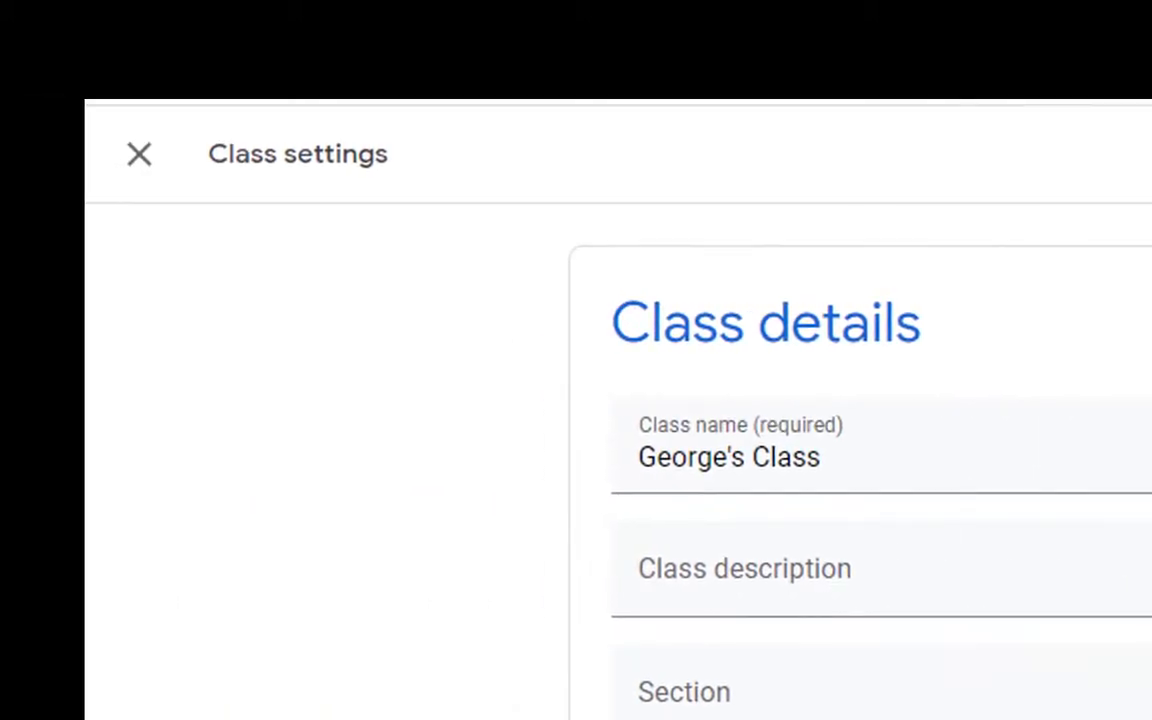
click(140, 160)
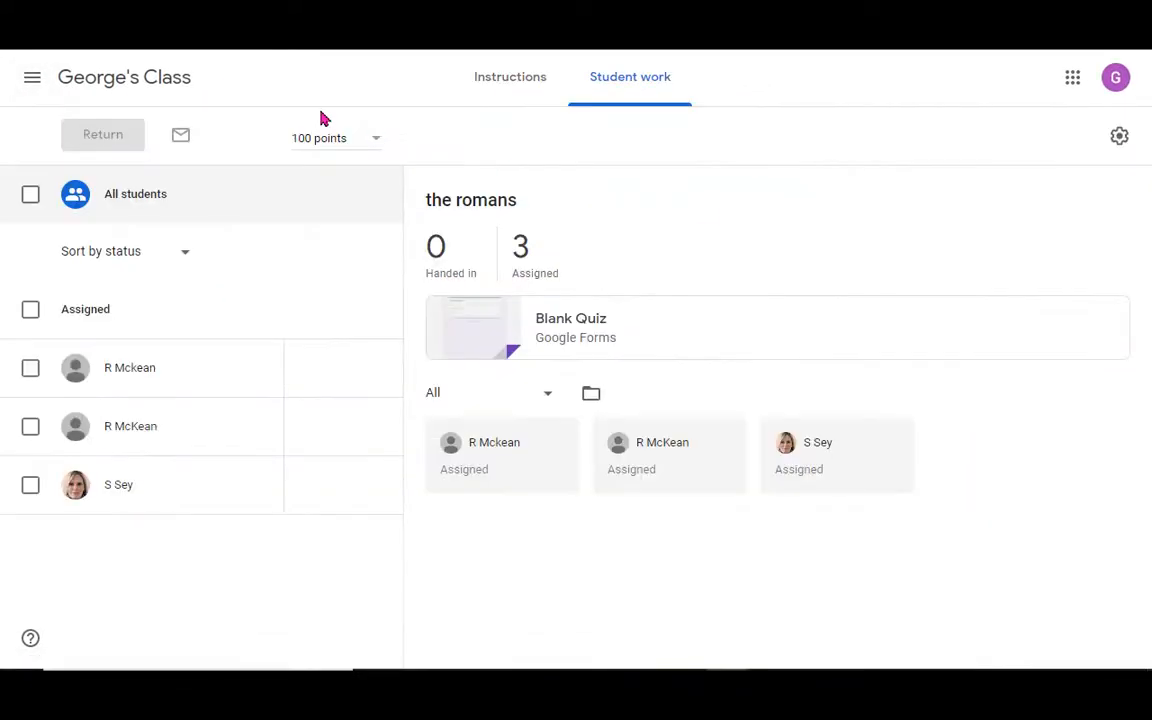
Return from the student work page of "the romans" assignment to the top of the class stream.
click(103, 88)
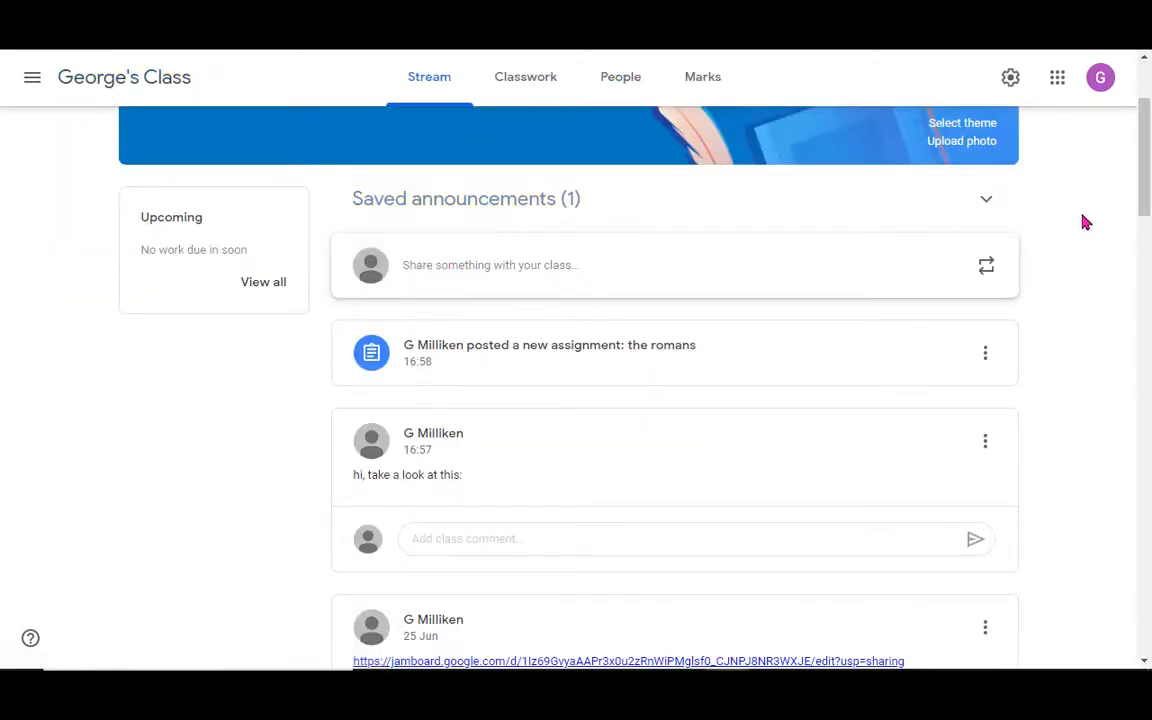
scroll(1085, 222, up, 2)
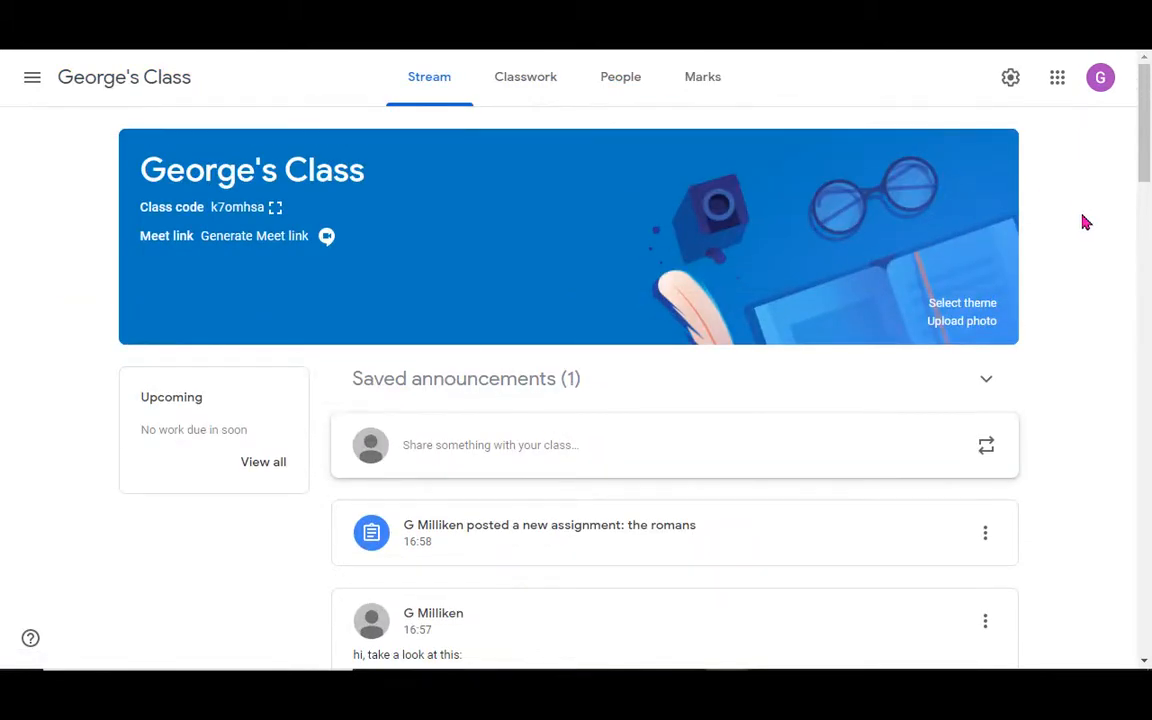